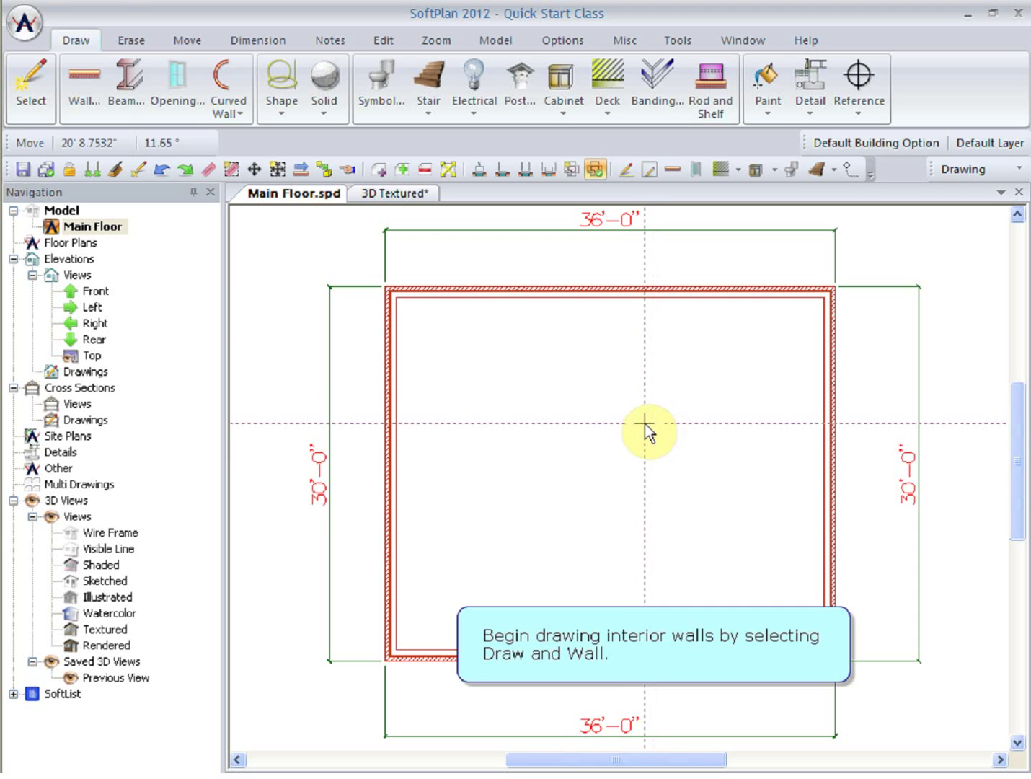
# - Start the Wall tool with the Partition 3.5" wall type selected and confirmed
pyautogui.click(74, 44)
pyautogui.click(88, 83)
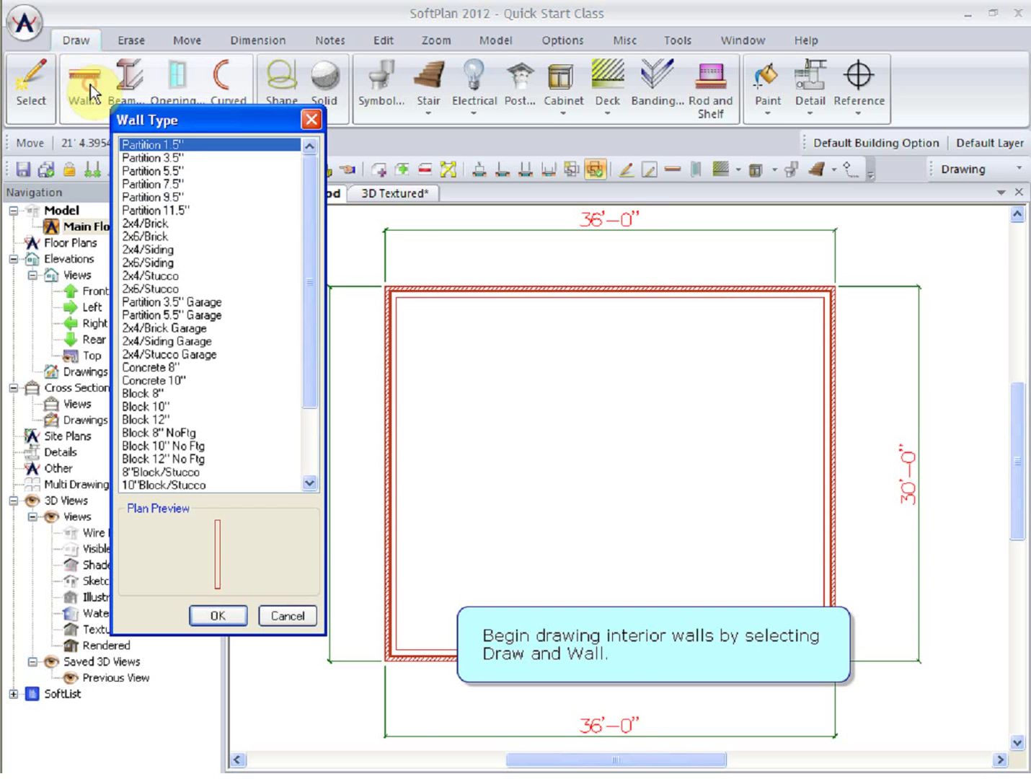
pyautogui.click(170, 159)
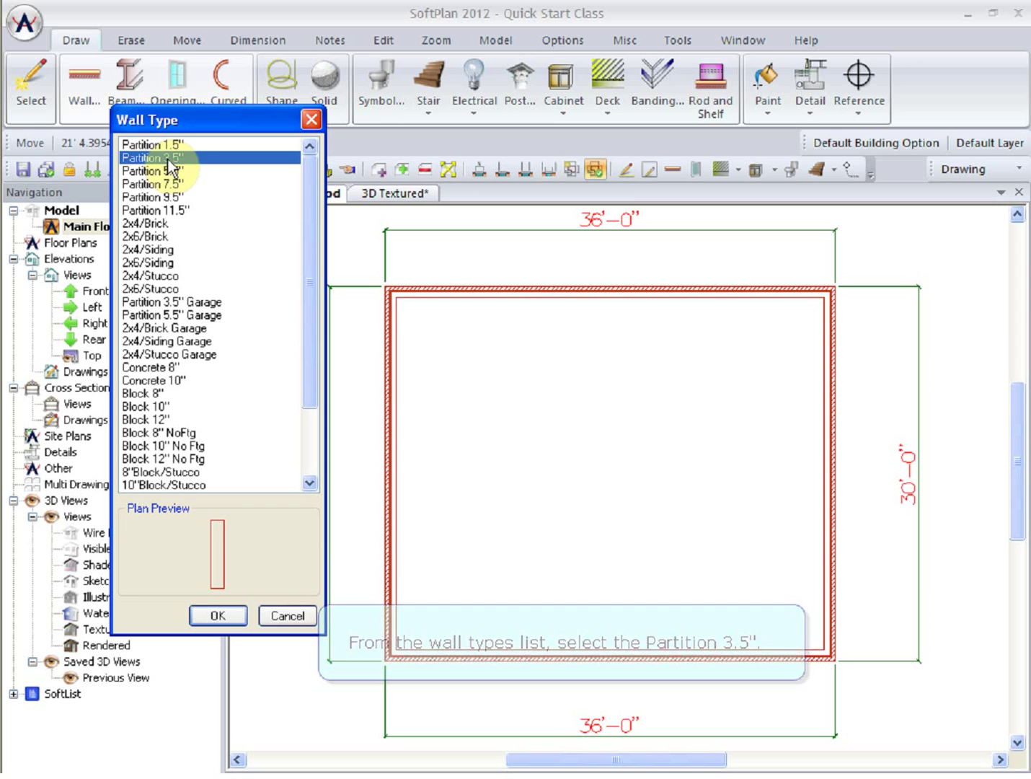
pyautogui.click(218, 616)
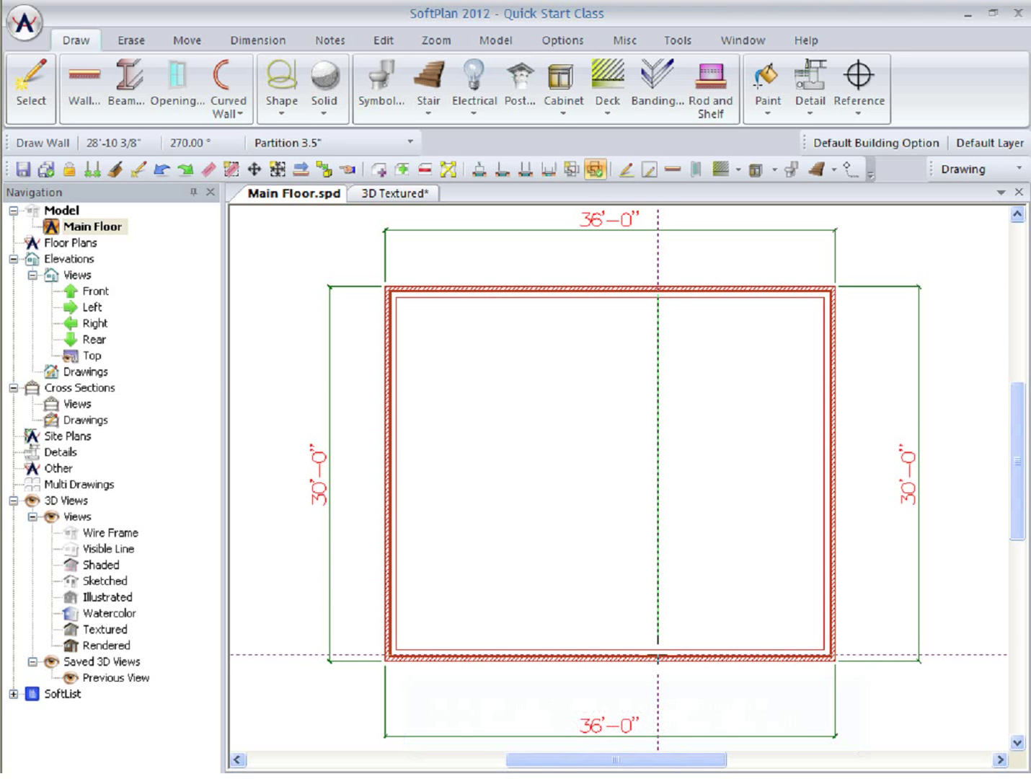
# - Place a 3.5" partition about 28'-10" long from the top to the bottom exterior wall
pyautogui.click(657, 656)
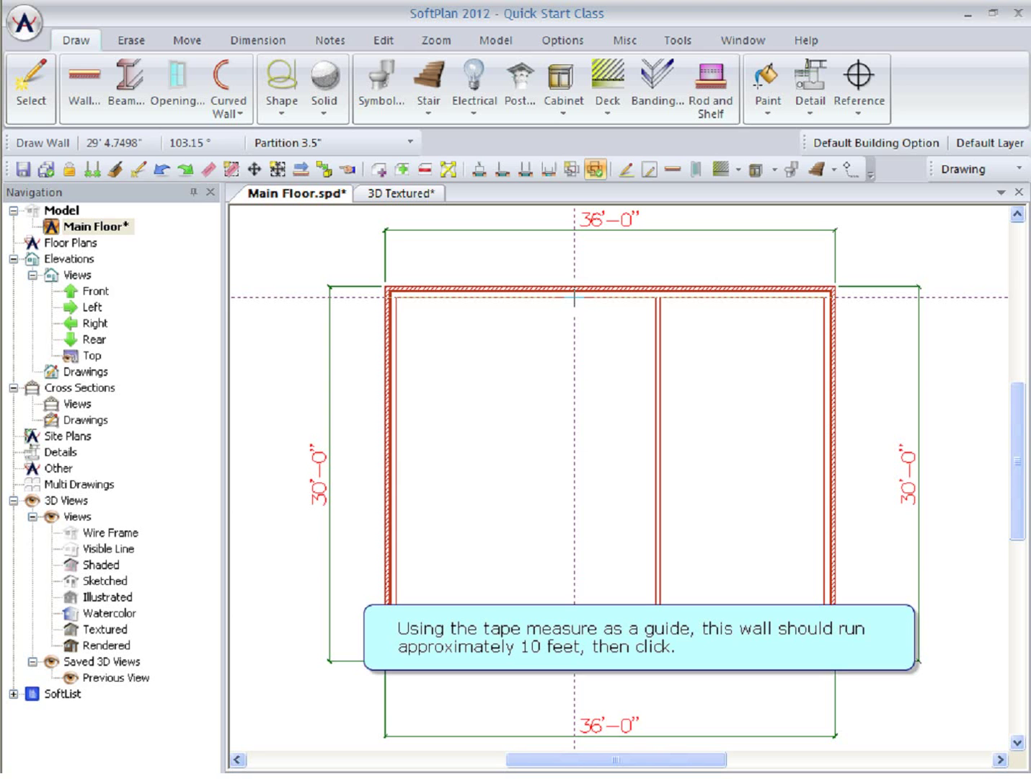
# - Draw a partition from the top wall, left of the central one, about 10 feet down
pyautogui.click(574, 298)
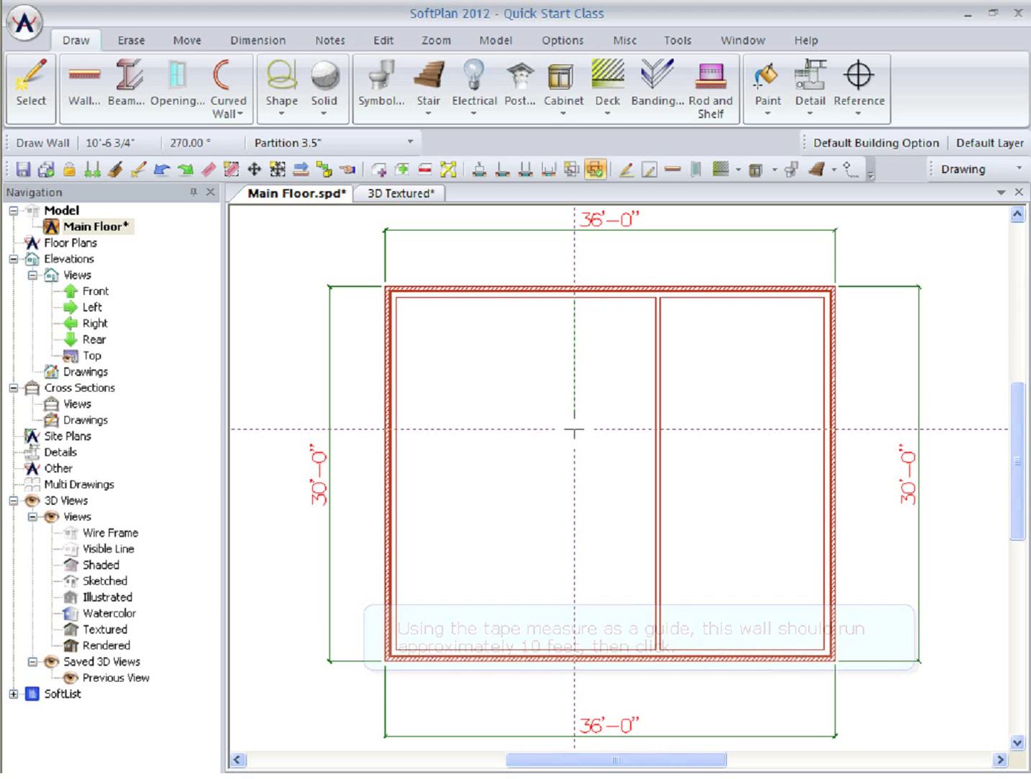
pyautogui.click(575, 429)
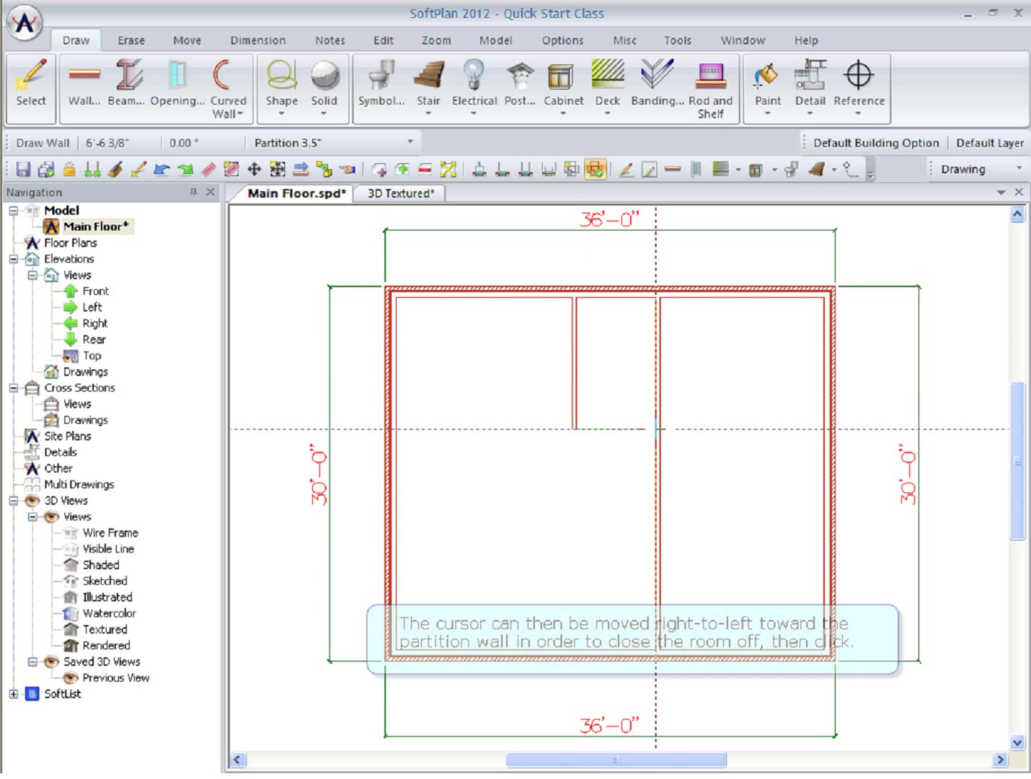
# - Close the small room against the central partition and show the textured 3D view
pyautogui.click(656, 429)
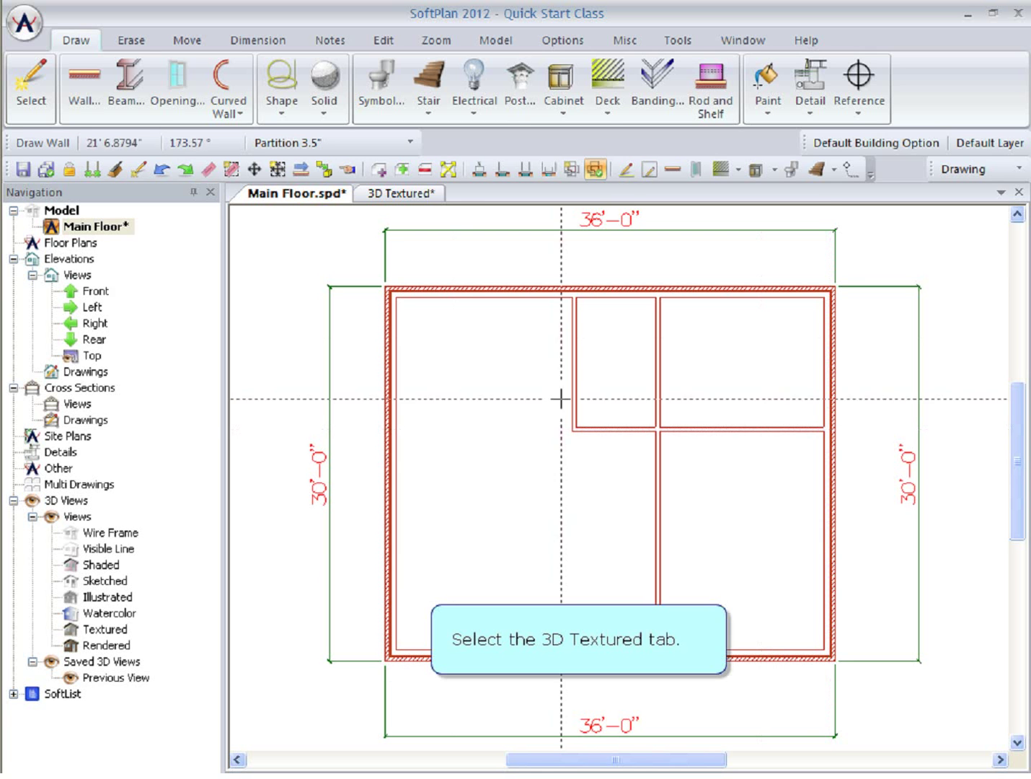
pyautogui.click(424, 195)
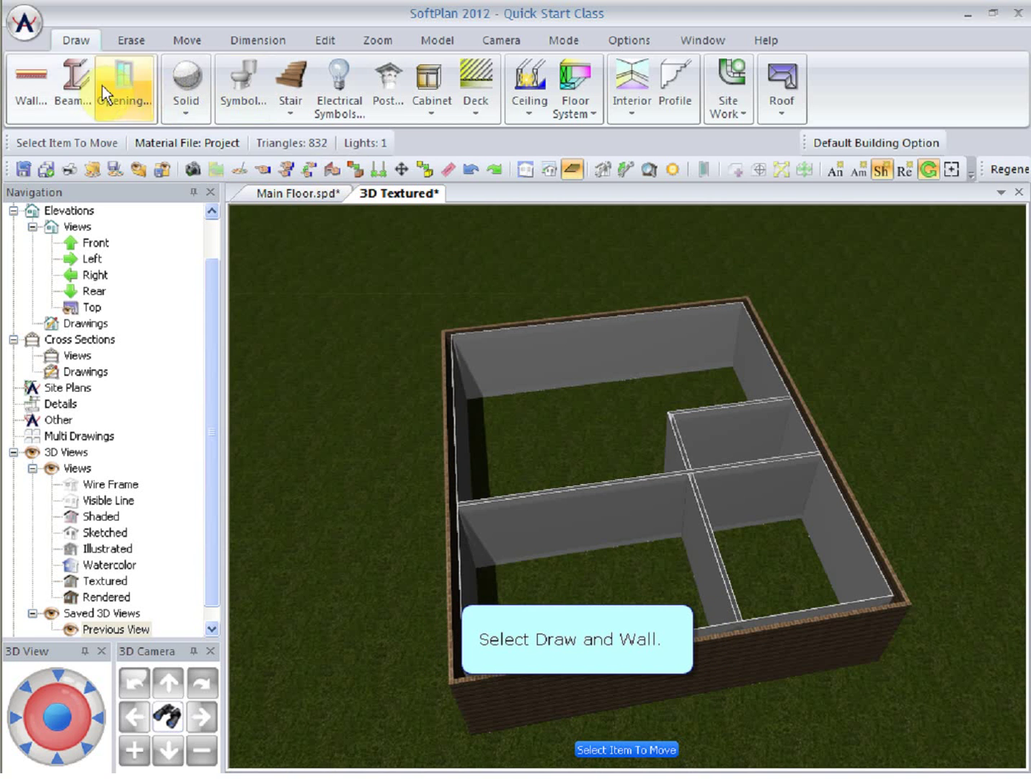
# - Draw a 3.5" partition about 14 feet long to the bottom wall, splitting the front room
pyautogui.click(24, 84)
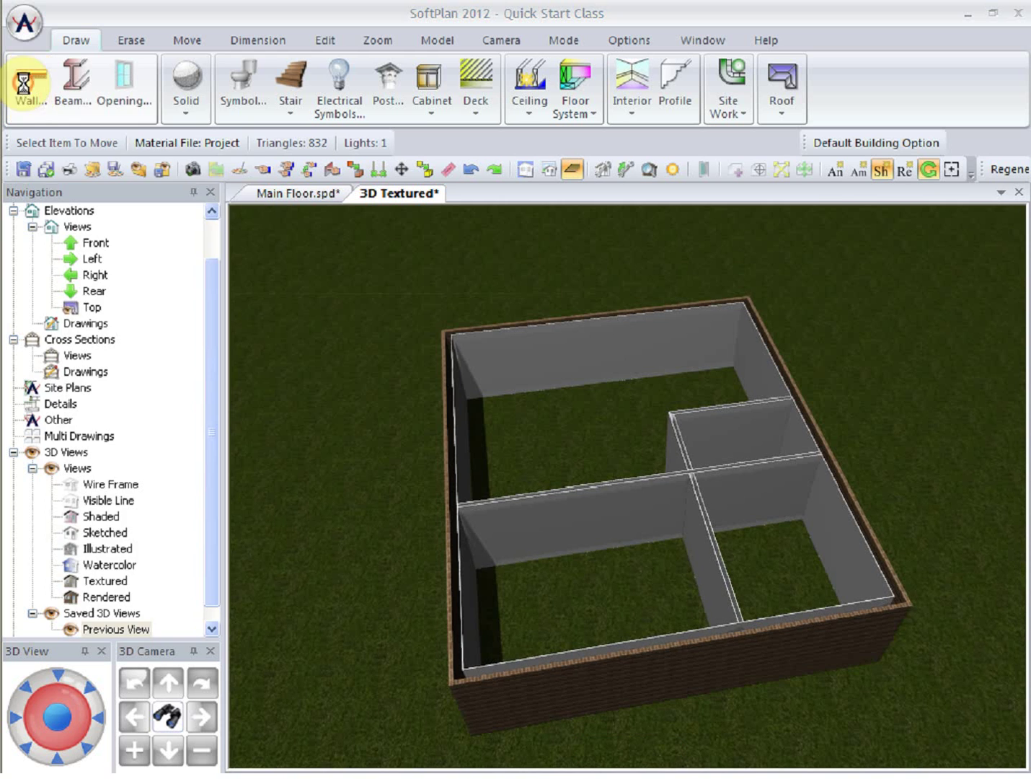
pyautogui.click(152, 613)
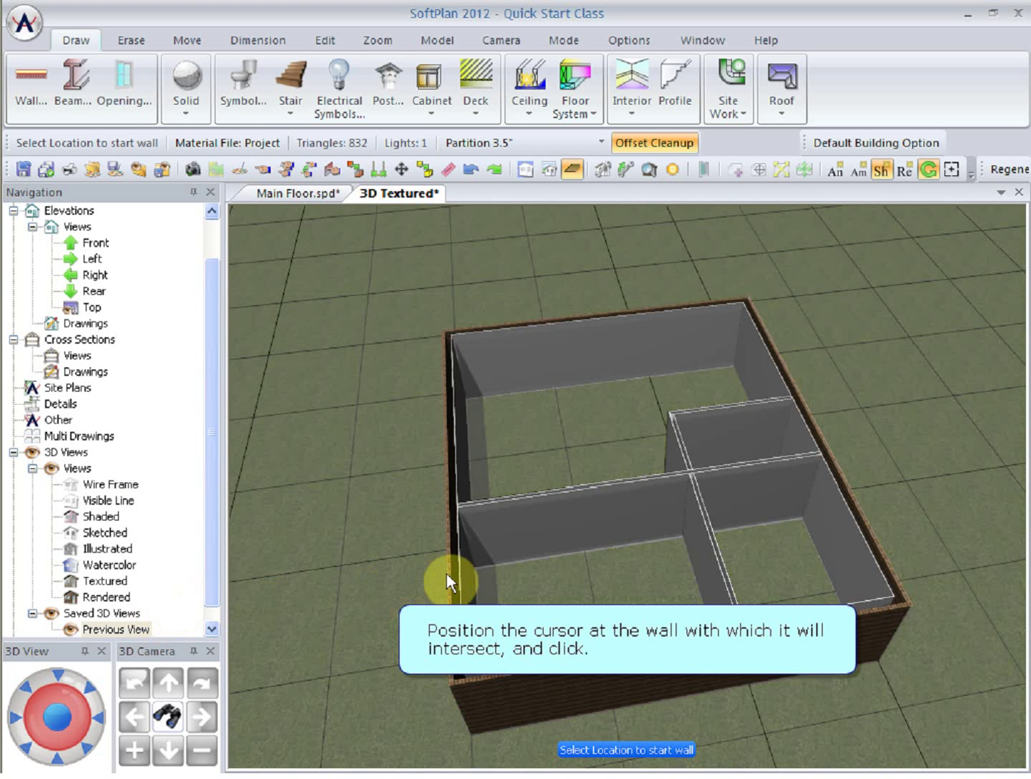
pyautogui.click(606, 546)
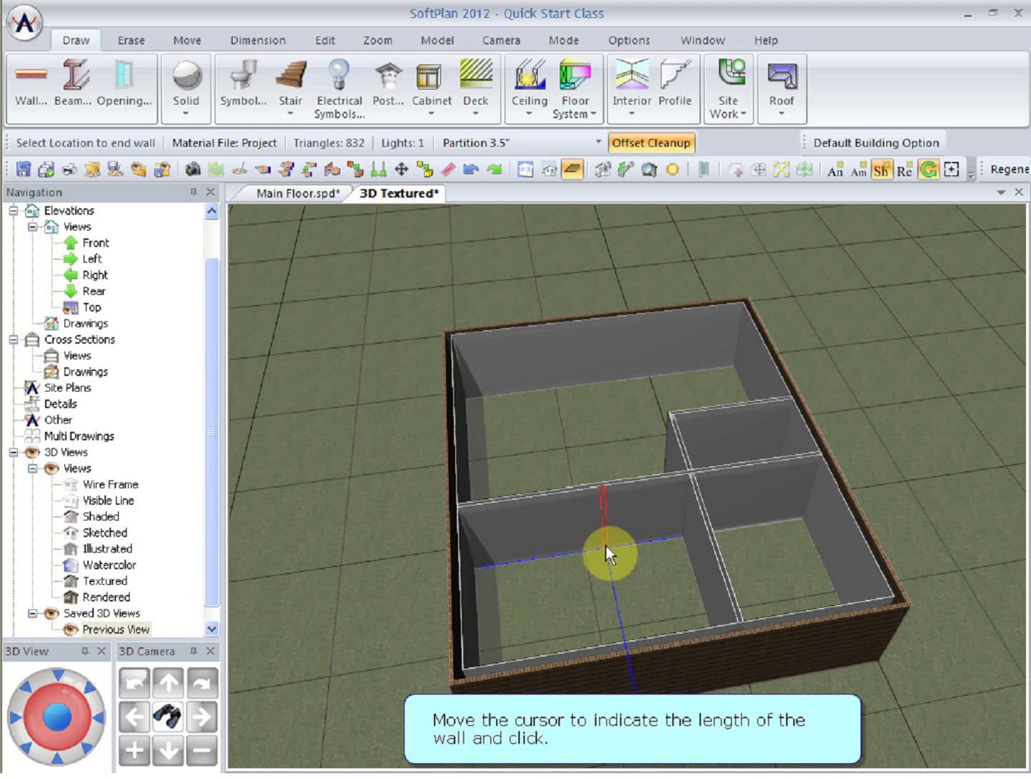
pyautogui.click(624, 661)
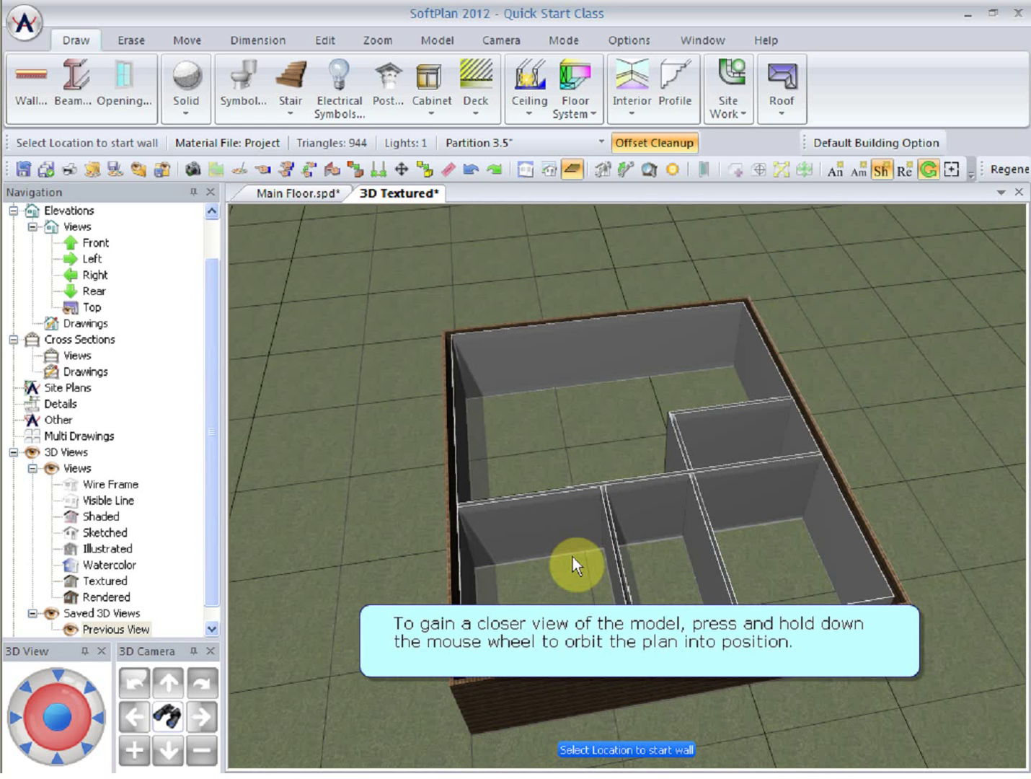
# - Draw the hallway wall between the bedrooms and a wall forming a pair of closets
pyautogui.moveTo(573, 557); pyautogui.dragTo(638, 583, button='middle')
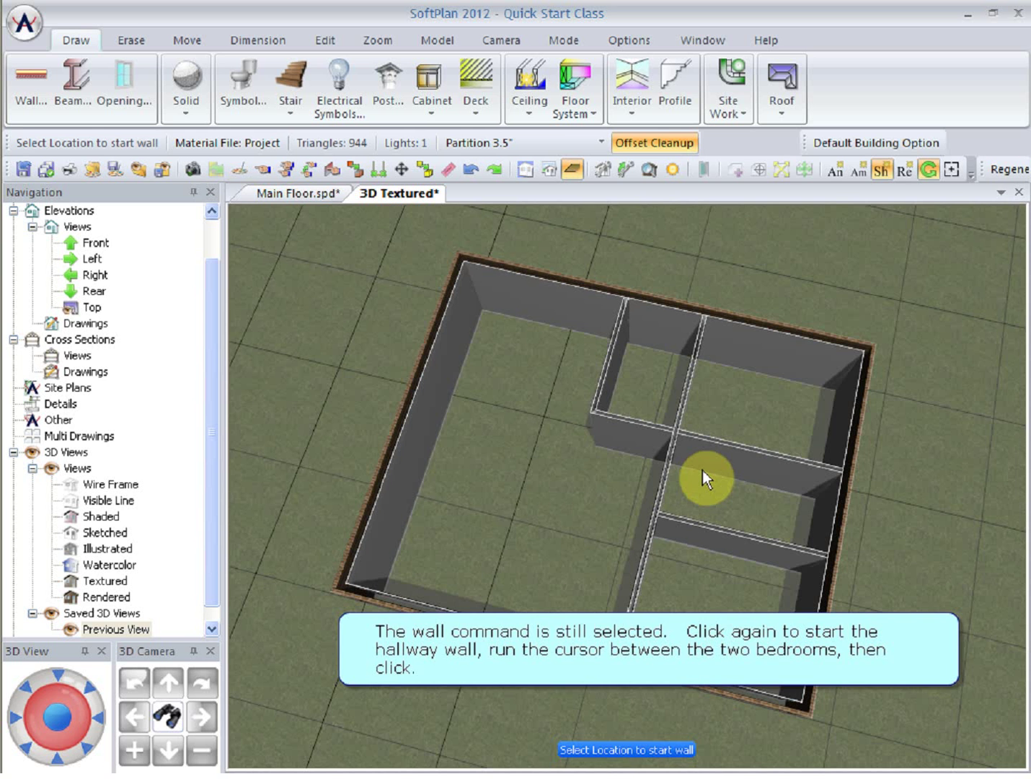
pyautogui.click(703, 471)
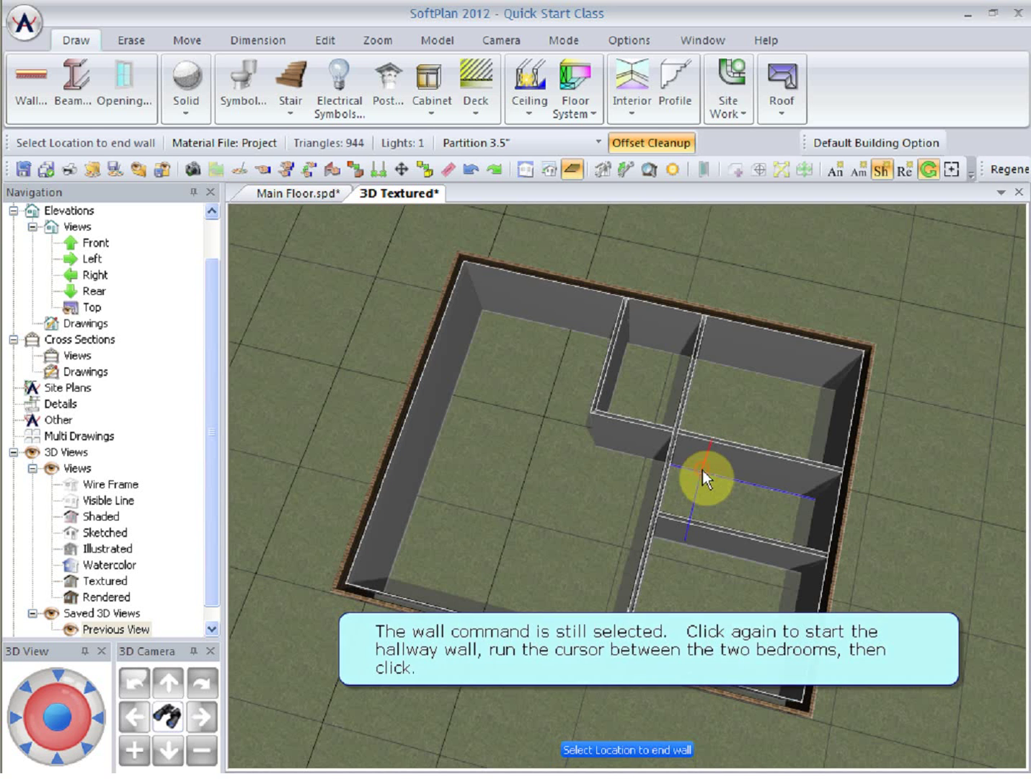
pyautogui.click(682, 527)
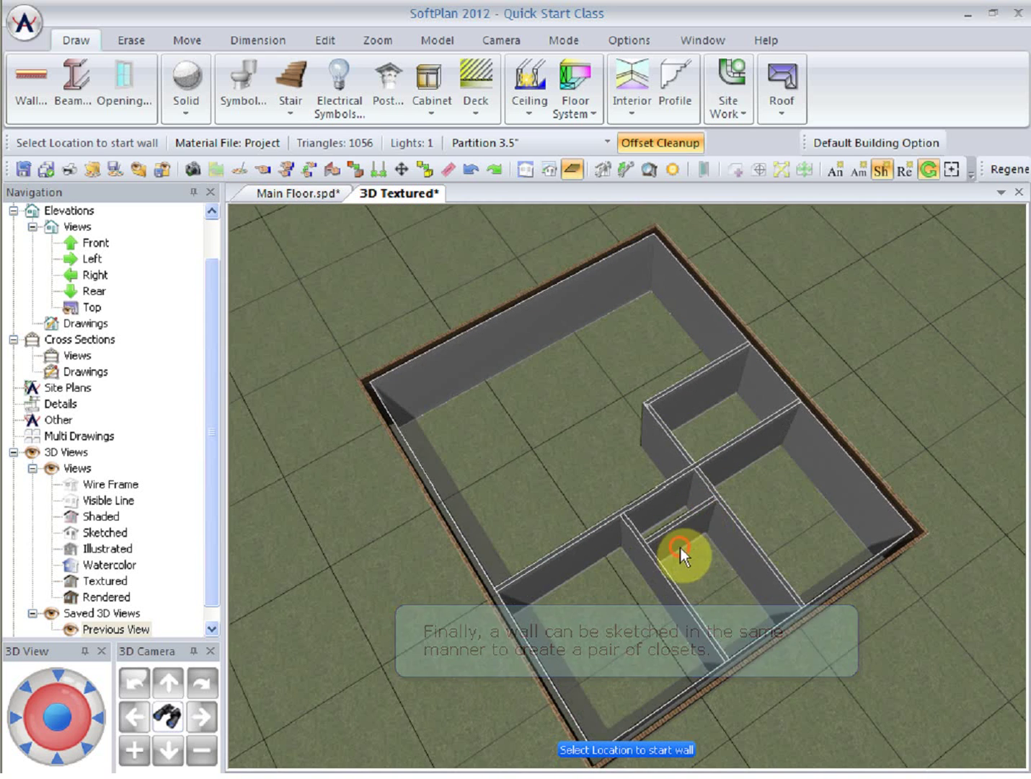
pyautogui.click(680, 546)
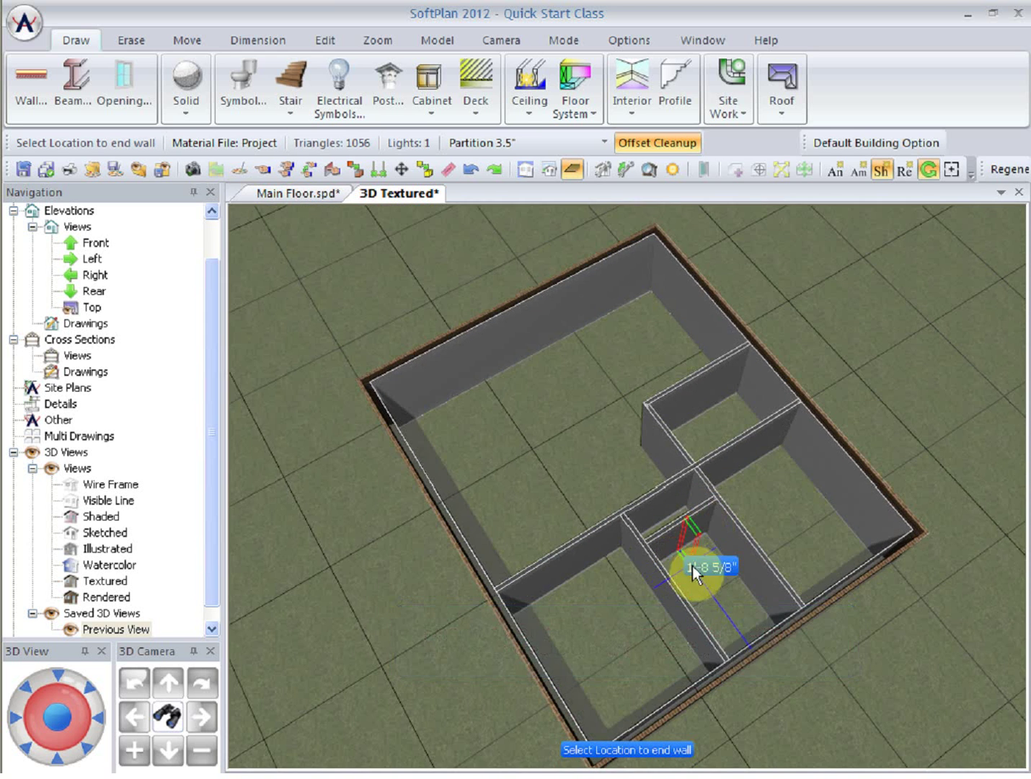
pyautogui.click(751, 649)
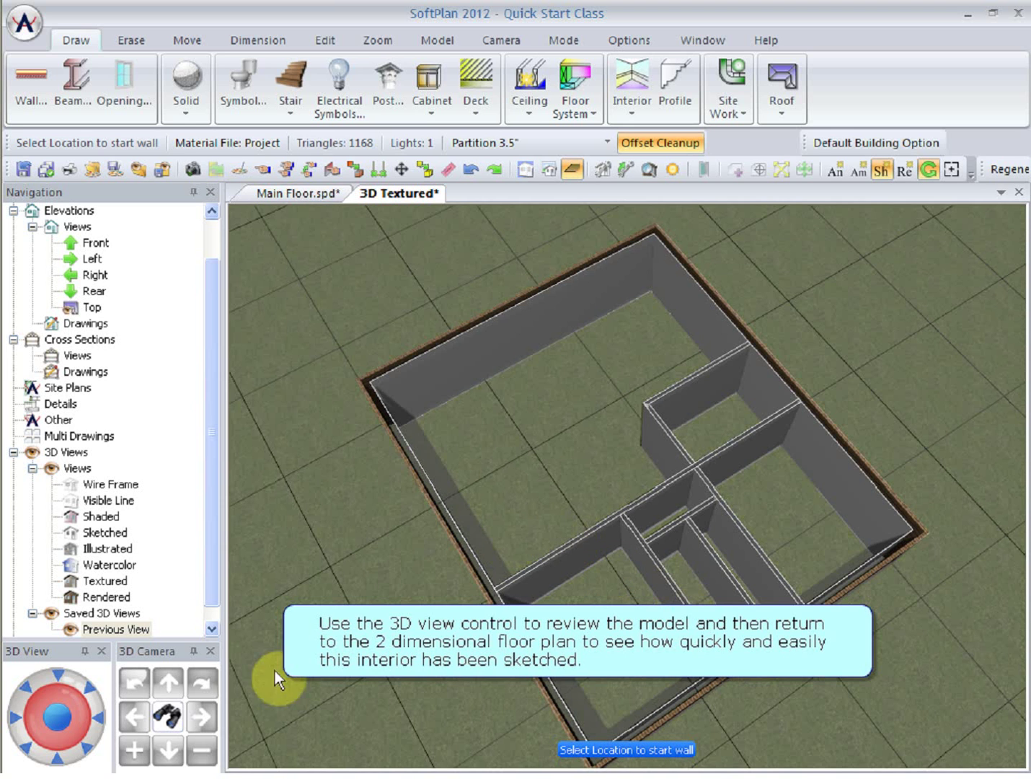
# - Rotate and zoom out the 3D model to see the whole partitioned house in perspective
pyautogui.click(23, 686)
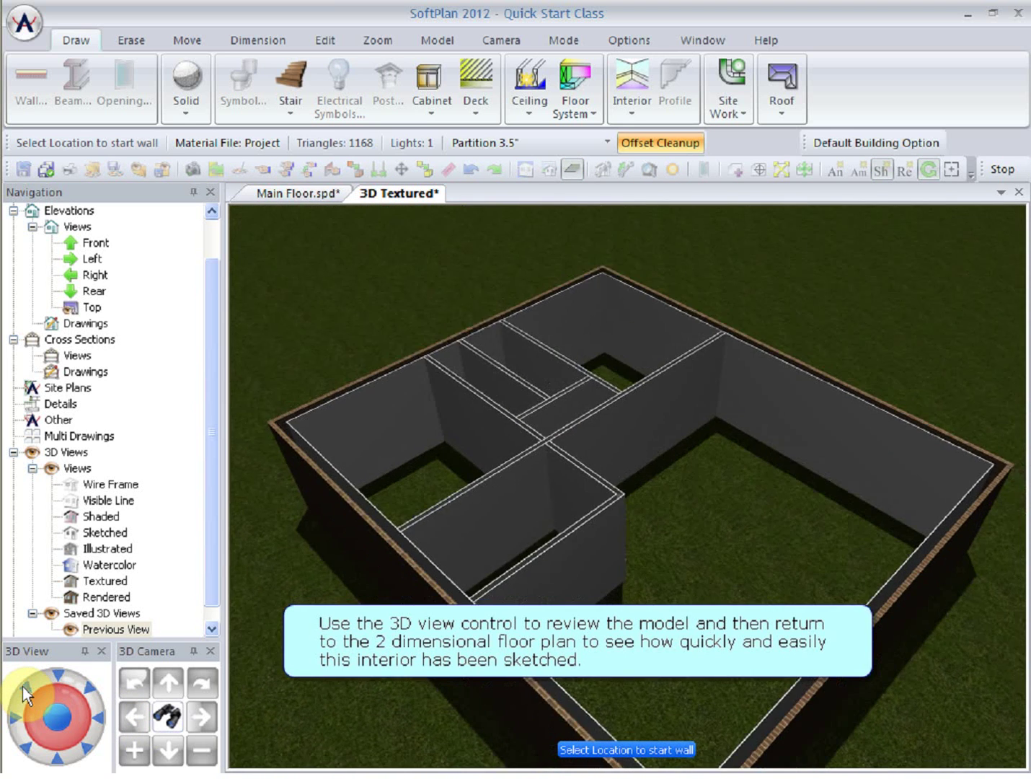
pyautogui.click(89, 750)
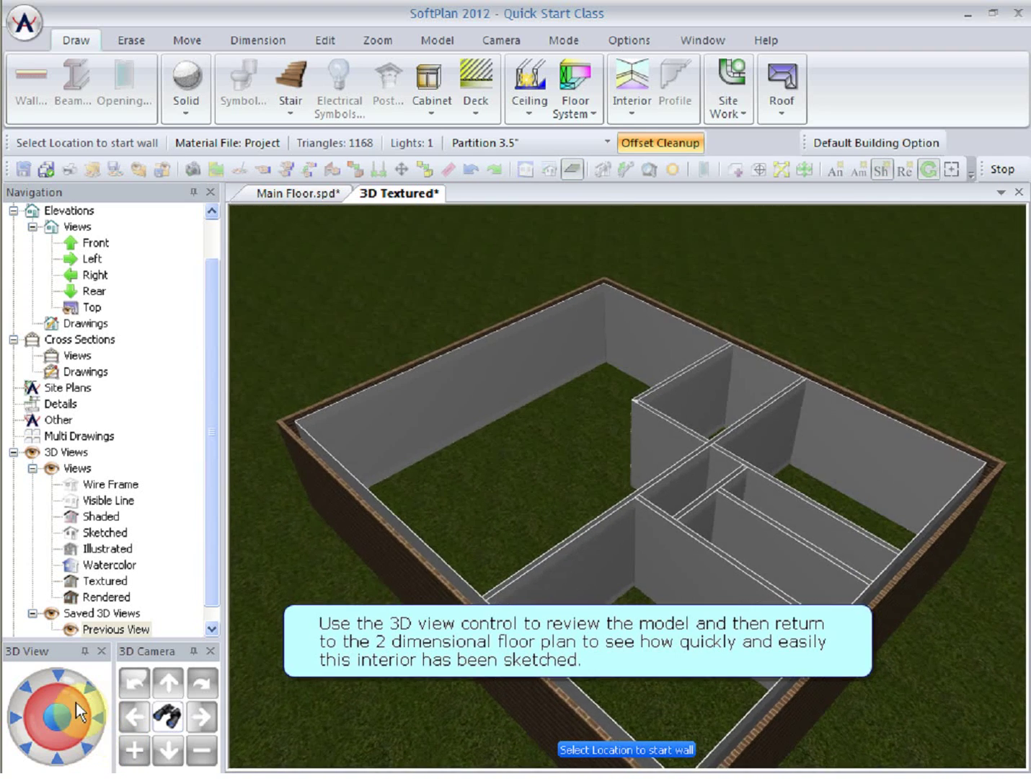